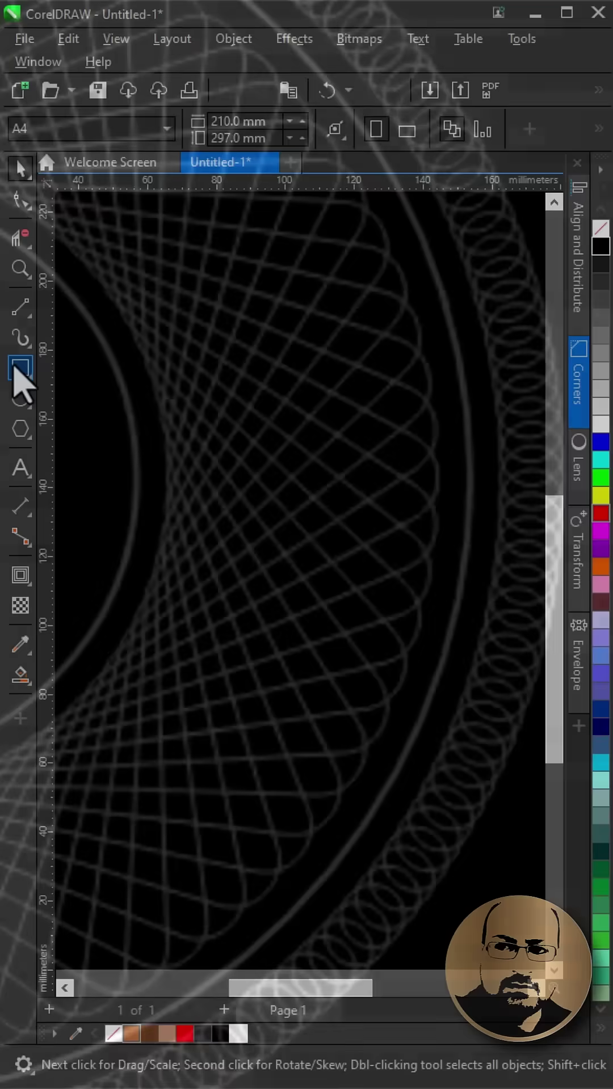
- Draw a square outline near the page centre and select it for conversion
{"action": "left_click_drag", "start_coordinate": [166, 425], "coordinate": [434, 702]}
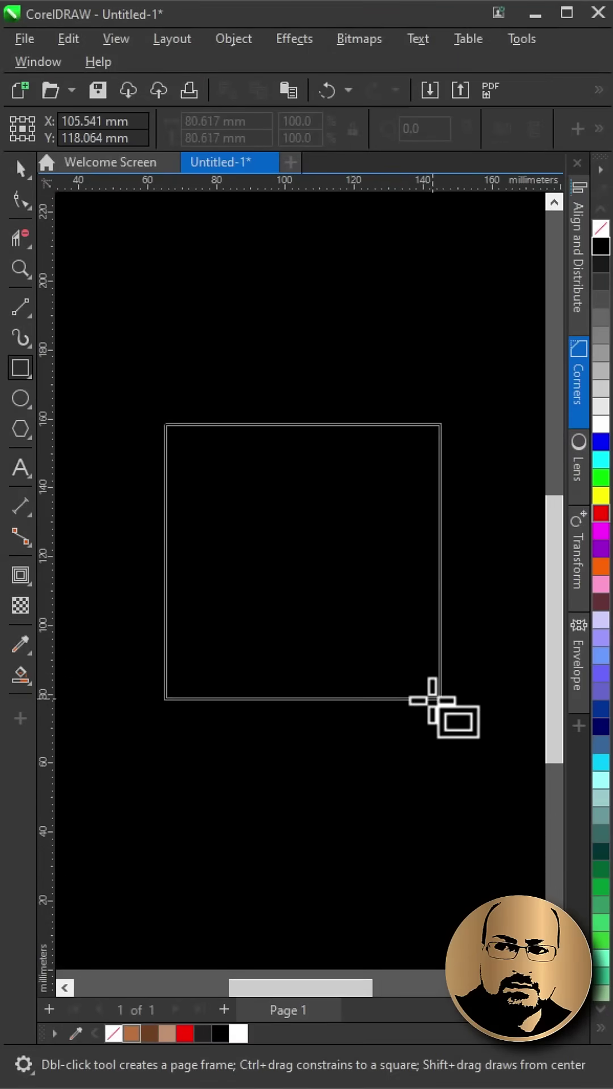
{"action": "left_click", "coordinate": [22, 170]}
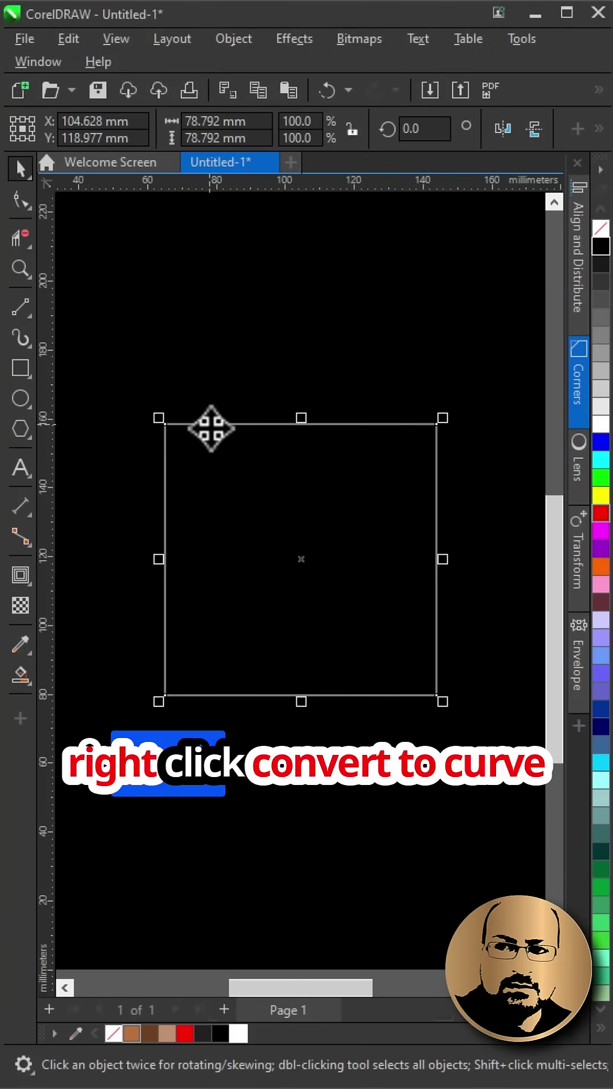
{"action": "right_click", "coordinate": [214, 429]}
- Convert the square to curves and add a node at the middle of each side
{"action": "left_click", "coordinate": [315, 445]}
{"action": "left_click", "coordinate": [225, 477]}
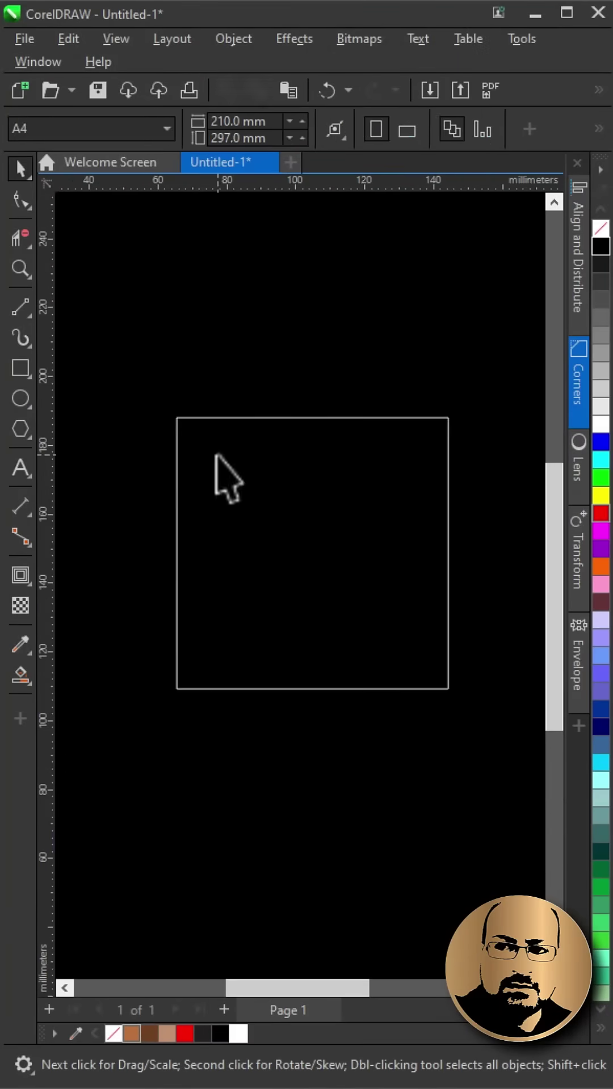
{"action": "left_click", "coordinate": [21, 200]}
{"action": "left_click_drag", "start_coordinate": [145, 366], "coordinate": [464, 715]}
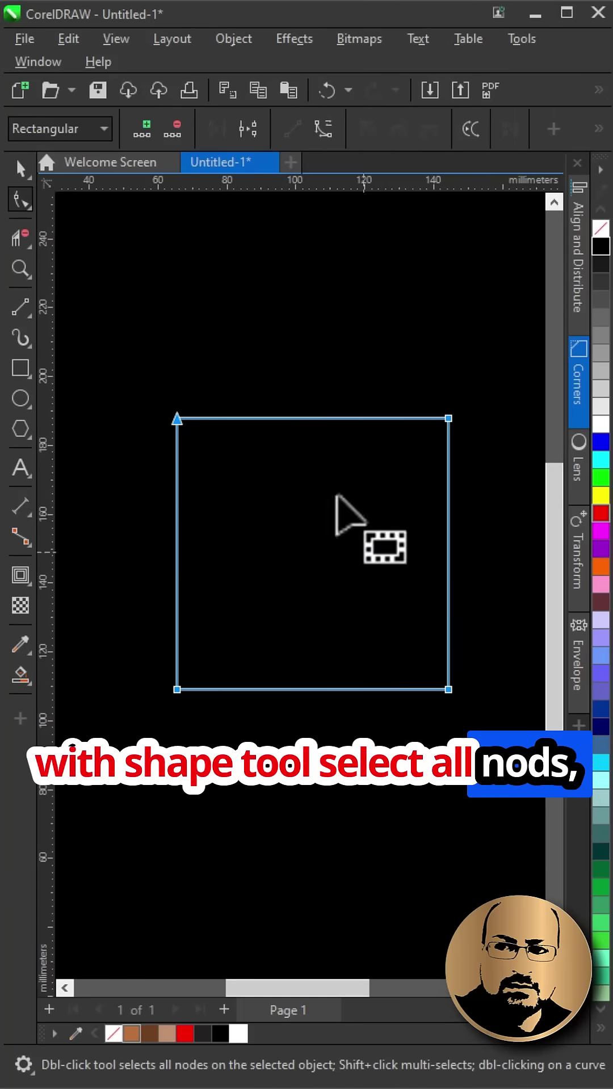
{"action": "left_click", "coordinate": [142, 129]}
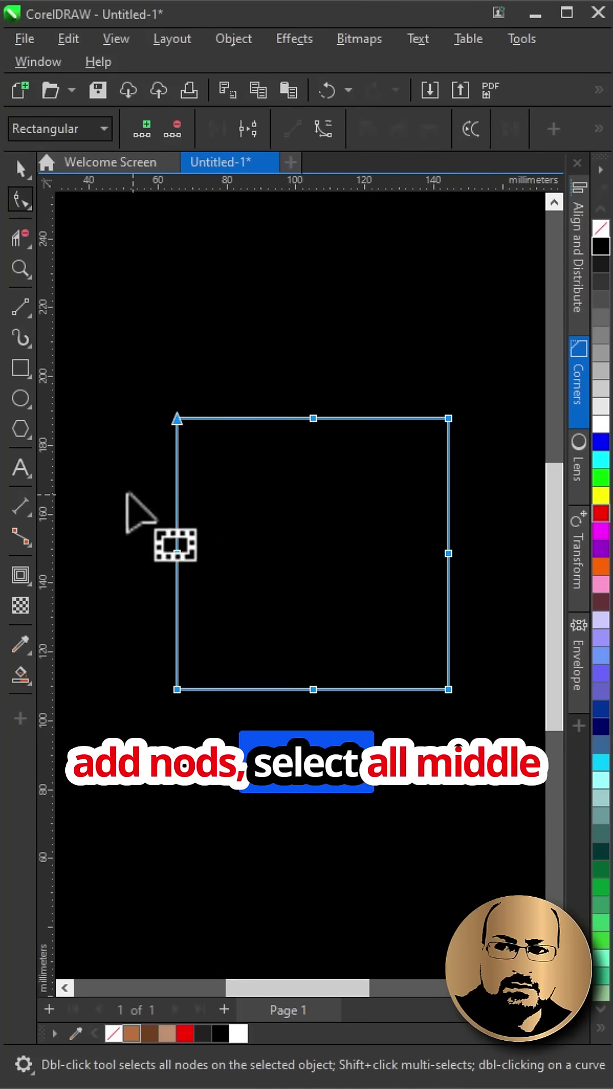
- Scale the four midpoint nodes inward toward the centre, forming a four-pointed star
{"action": "left_click_drag", "start_coordinate": [281, 366], "coordinate": [358, 698]}
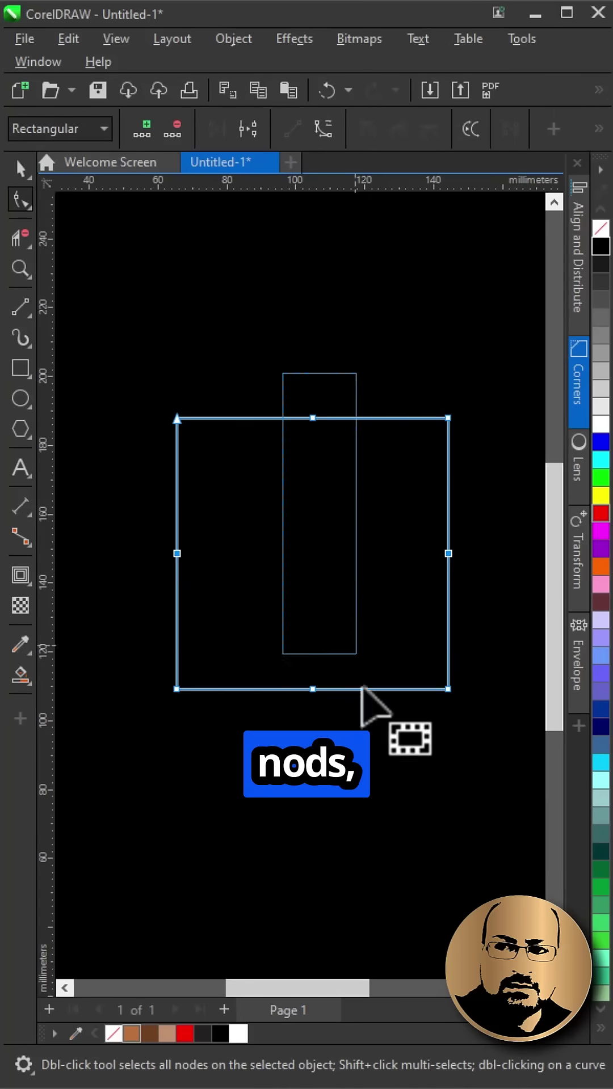
{"action": "left_click", "coordinate": [600, 129]}
{"action": "left_click", "coordinate": [158, 170]}
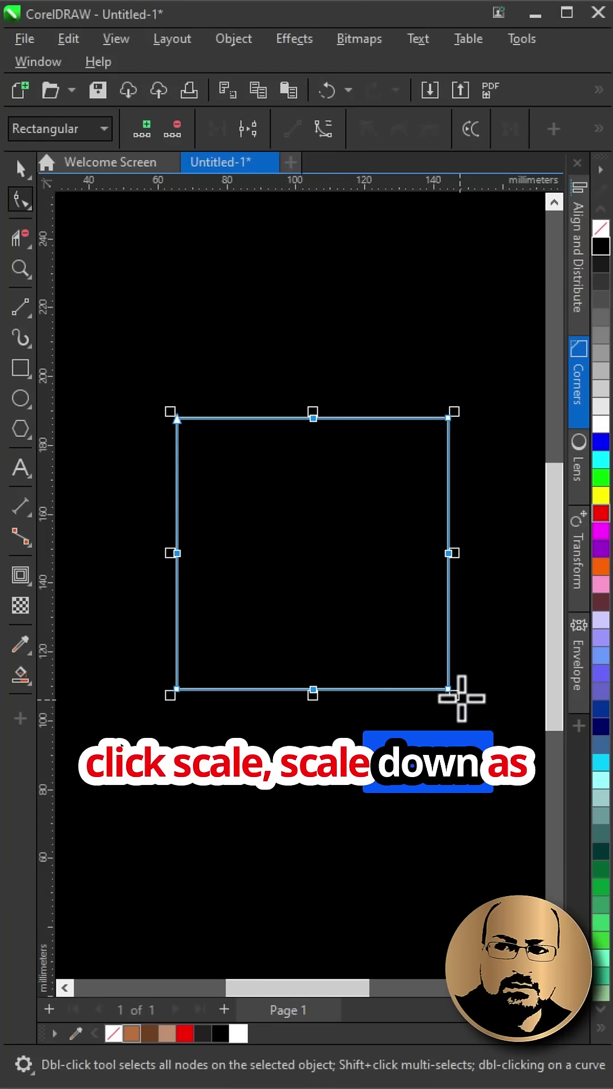
{"action": "left_click_drag", "start_coordinate": [456, 695], "coordinate": [432, 675]}
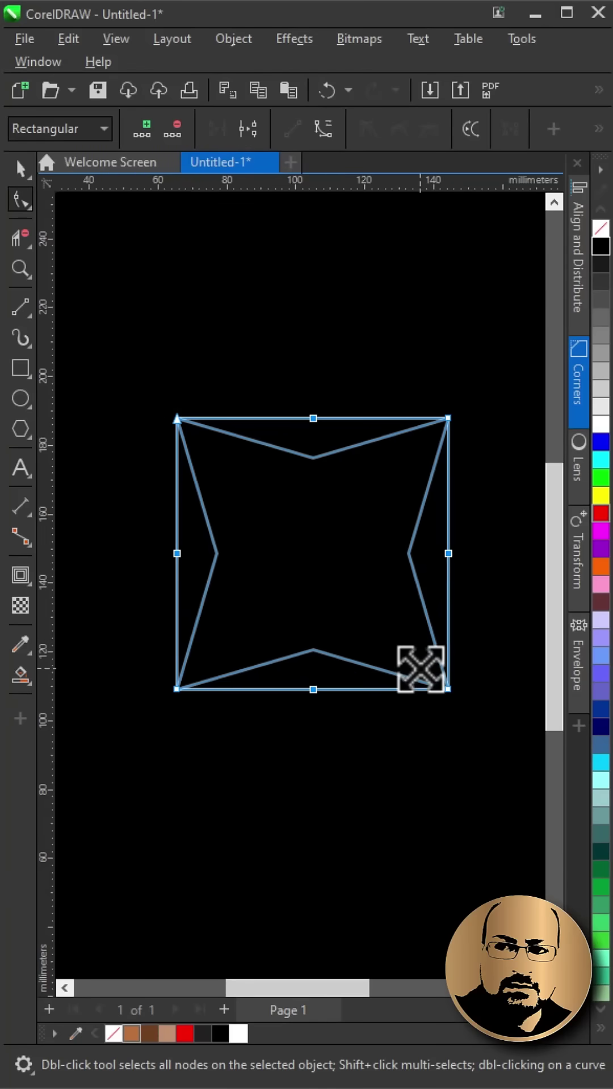
{"action": "left_click", "coordinate": [177, 417]}
{"action": "key", "text": "ctrl+a"}
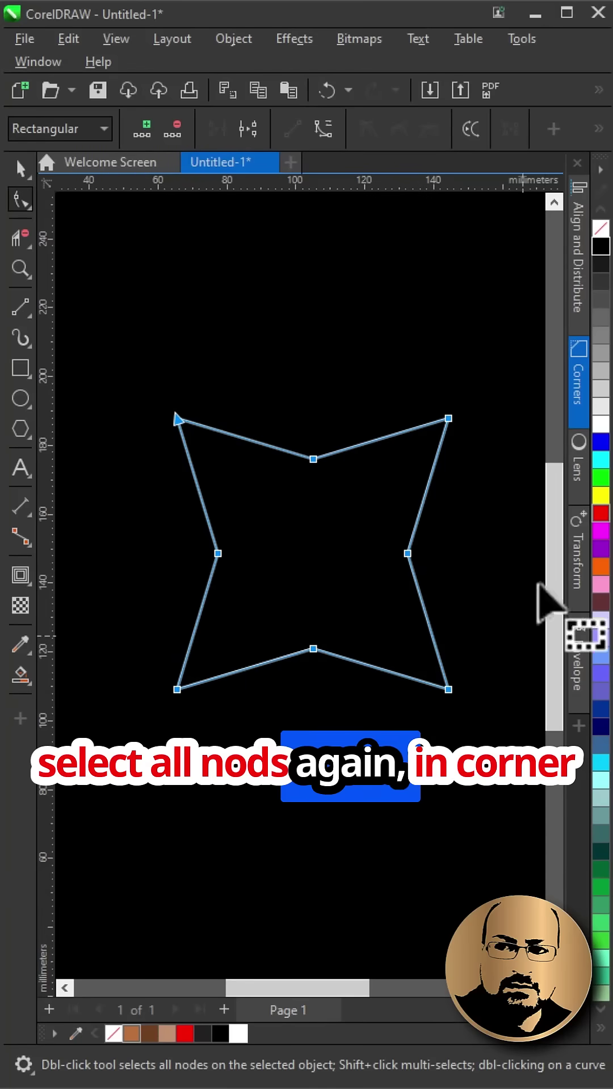
- Round all of the star's corners with a 4.1 mm fillet
{"action": "left_click", "coordinate": [578, 374]}
{"action": "left_click_drag", "start_coordinate": [195, 477], "coordinate": [162, 579]}
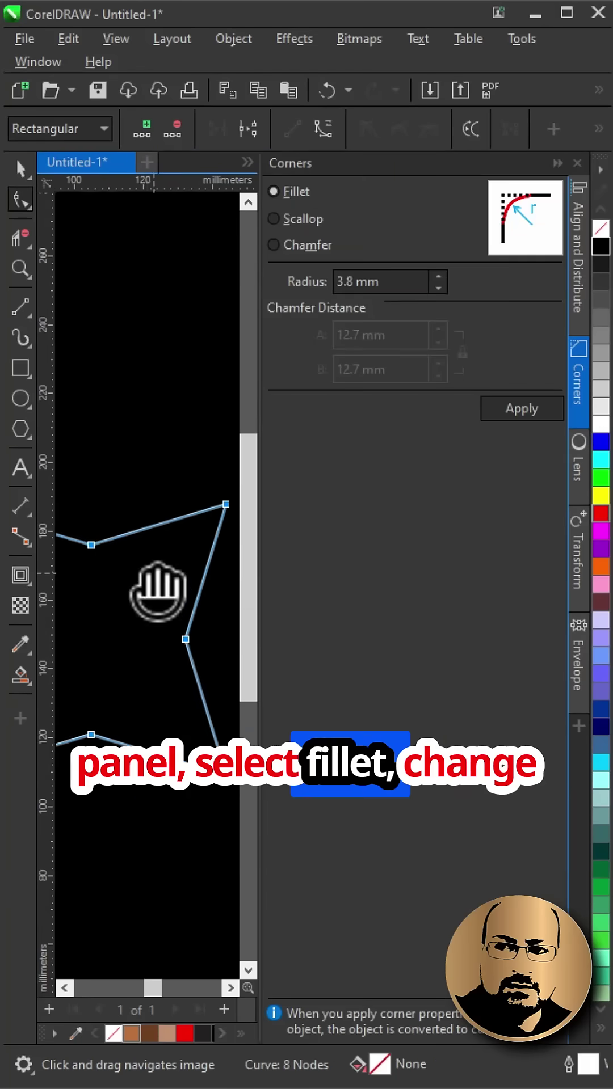
{"action": "left_click", "coordinate": [437, 287]}
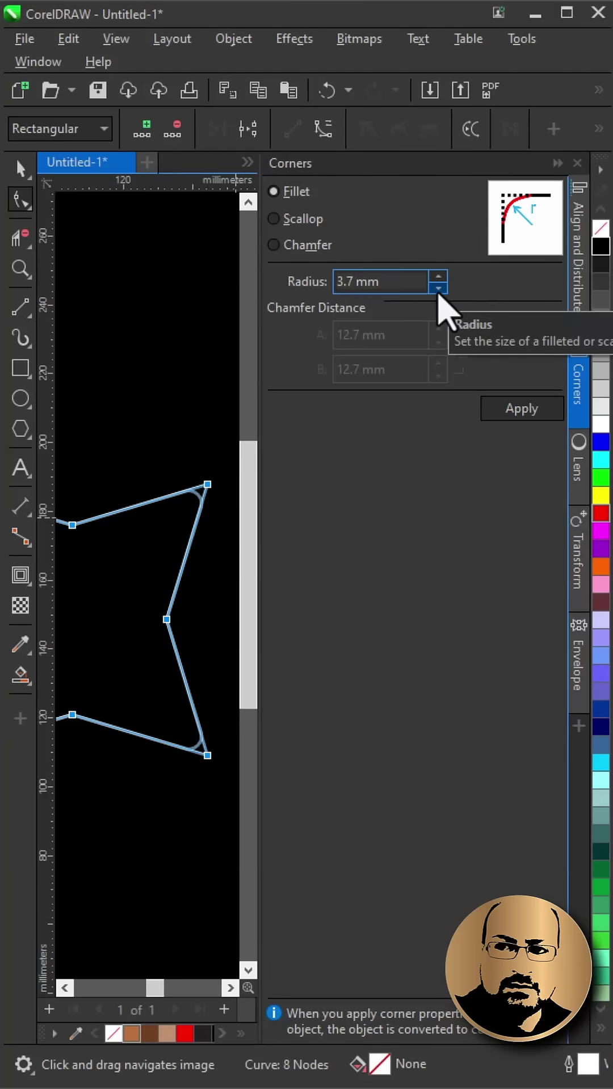
{"action": "left_click", "coordinate": [522, 408]}
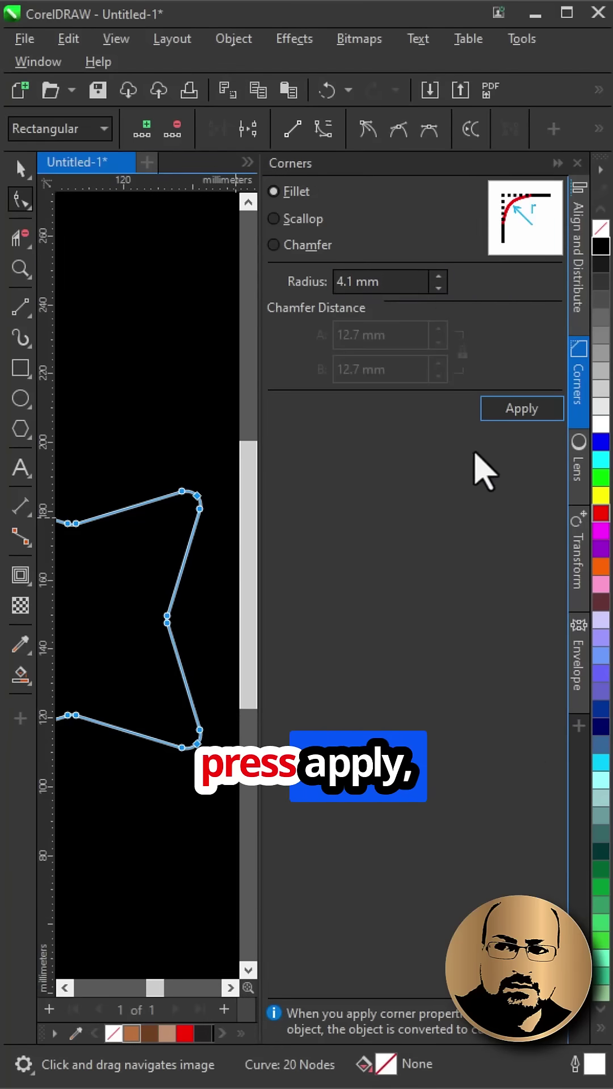
{"action": "left_click", "coordinate": [558, 164]}
{"action": "left_click_drag", "start_coordinate": [225, 626], "coordinate": [307, 523]}
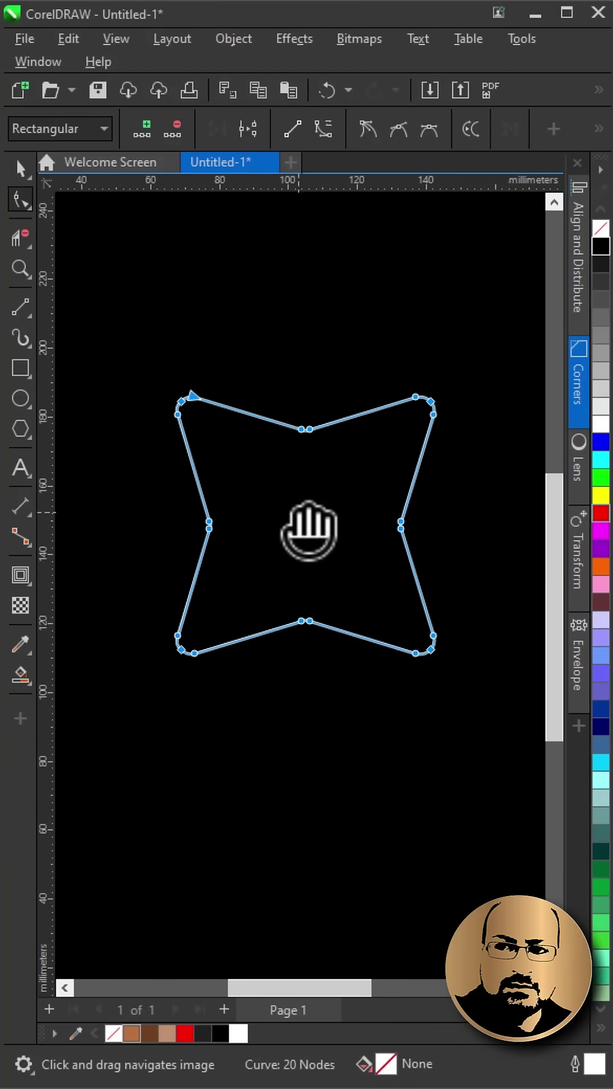
- Build a ring of star copies, each duplicated and rotated by 5°
{"action": "left_click", "coordinate": [21, 168]}
{"action": "left_click", "coordinate": [417, 129]}
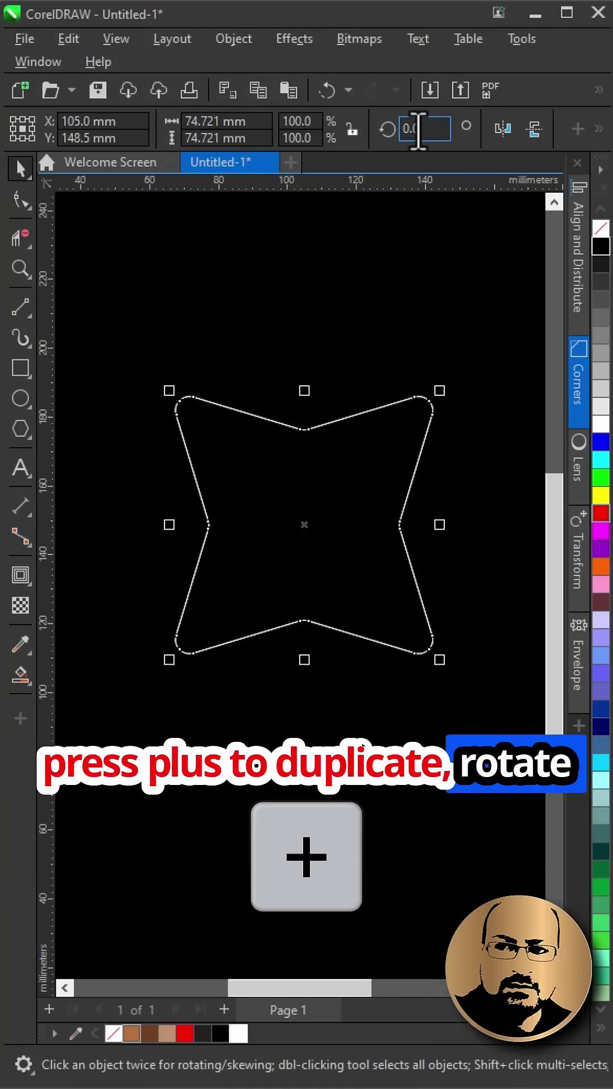
{"action": "type", "text": "5"}
{"action": "key", "text": "Return"}
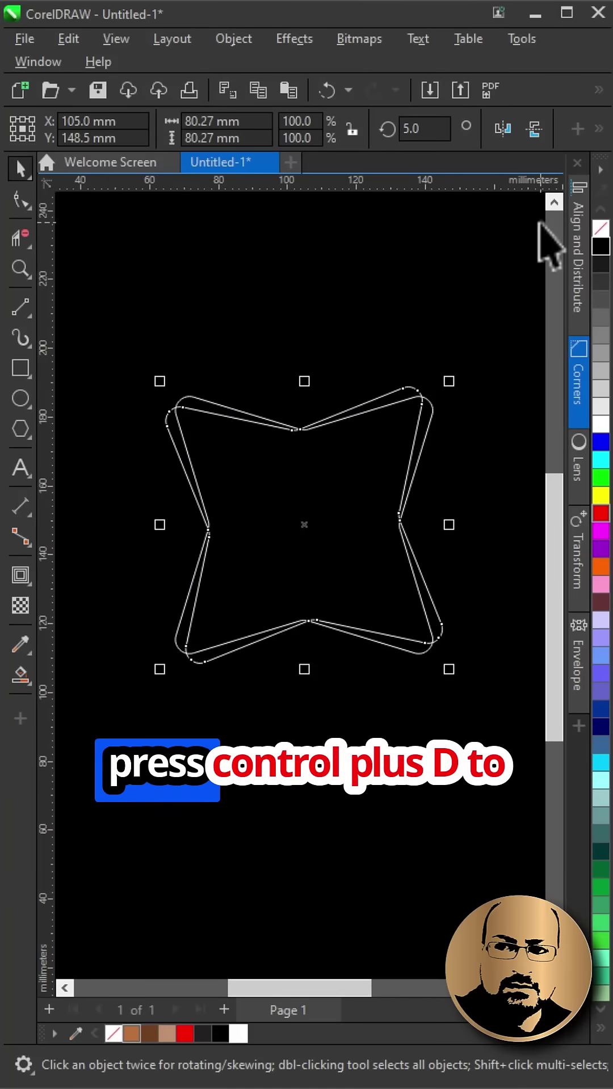
{"action": "key", "text": "ctrl+d"}
{"action": "key", "text": "ctrl+d"}
{"action": "key", "text": "ctrl+d"}
{"action": "key", "text": "ctrl+d"}
{"action": "key", "text": "ctrl+d"}
{"action": "key", "text": "ctrl+d"}
{"action": "key", "text": "ctrl+d"}
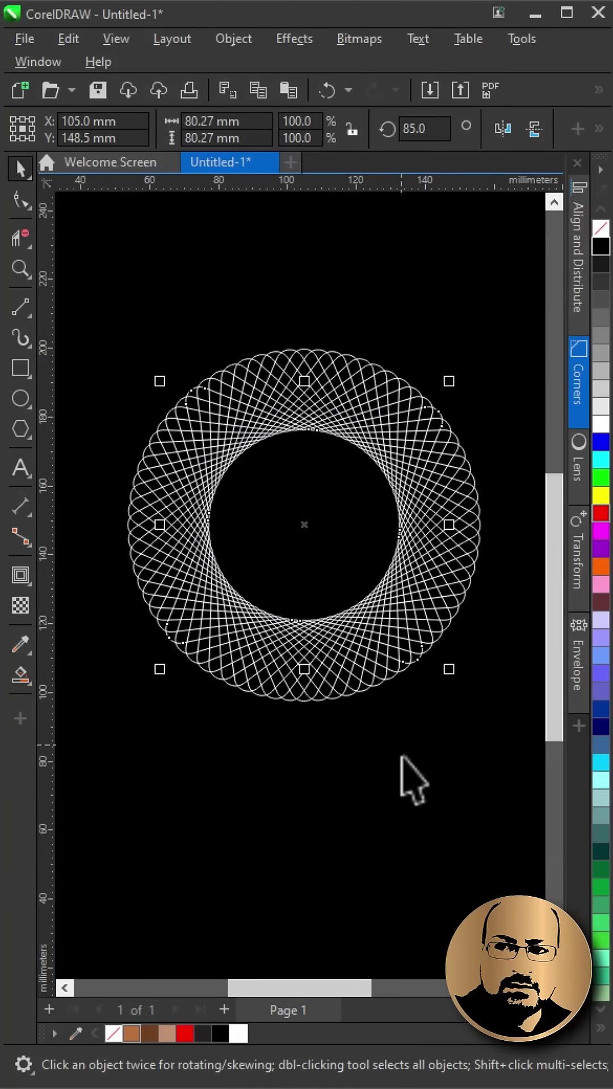
- Marquee-select all the star copies ready for grouping
{"action": "left_click", "coordinate": [401, 778]}
{"action": "left_click_drag", "start_coordinate": [94, 282], "coordinate": [460, 724]}
{"action": "right_click", "coordinate": [407, 637]}
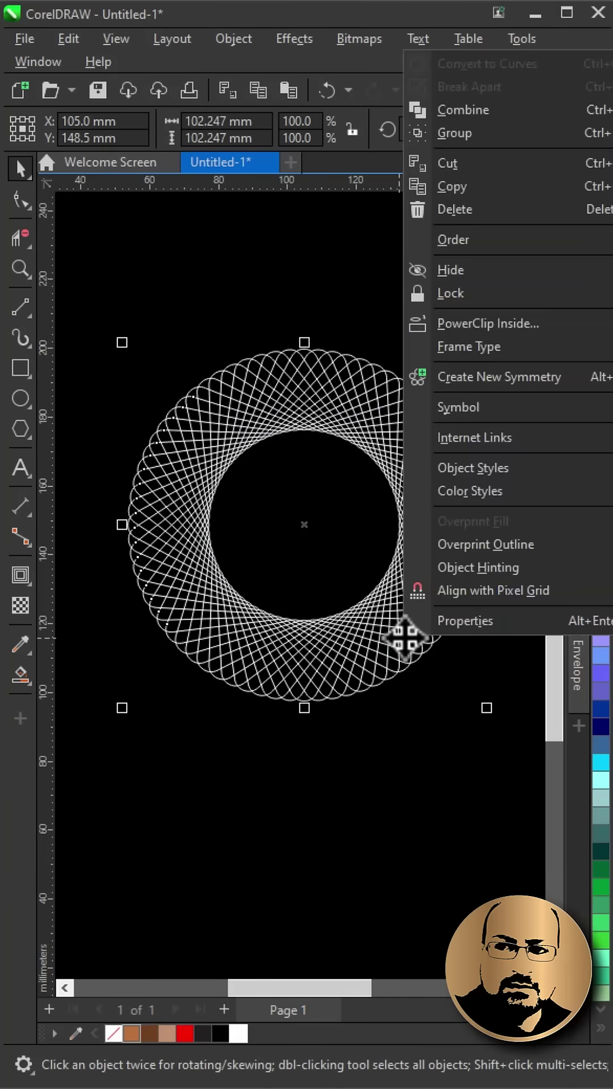
- Group the star copies, then draw a circle centred in the pattern's inner hole
{"action": "left_click", "coordinate": [455, 133]}
{"action": "key", "text": "Escape"}
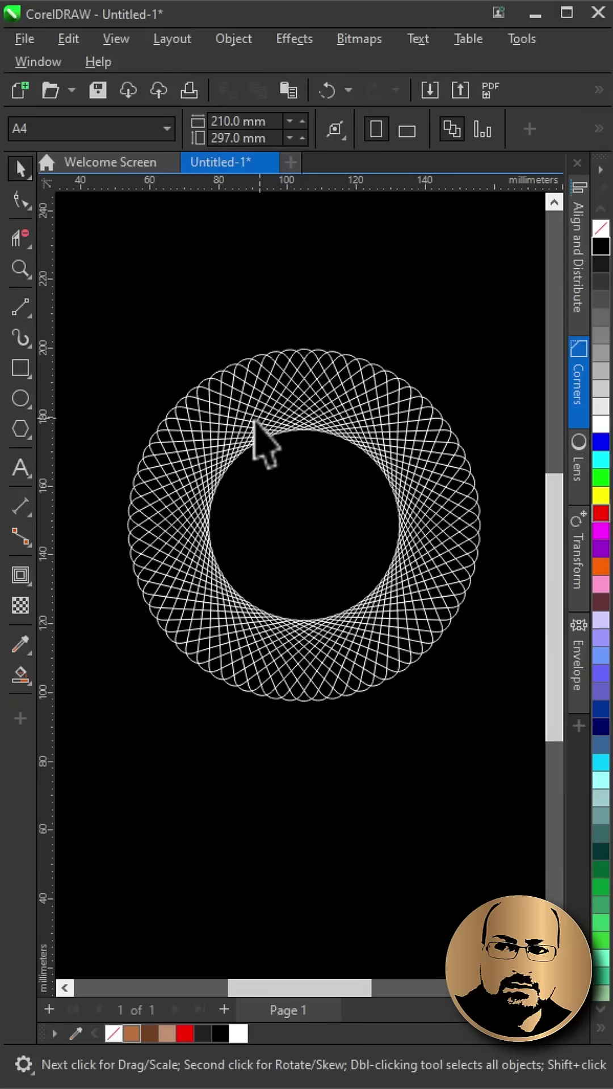
{"action": "left_click", "coordinate": [21, 398]}
{"action": "left_click_drag", "start_coordinate": [256, 460], "coordinate": [375, 596], "text": "ctrl"}
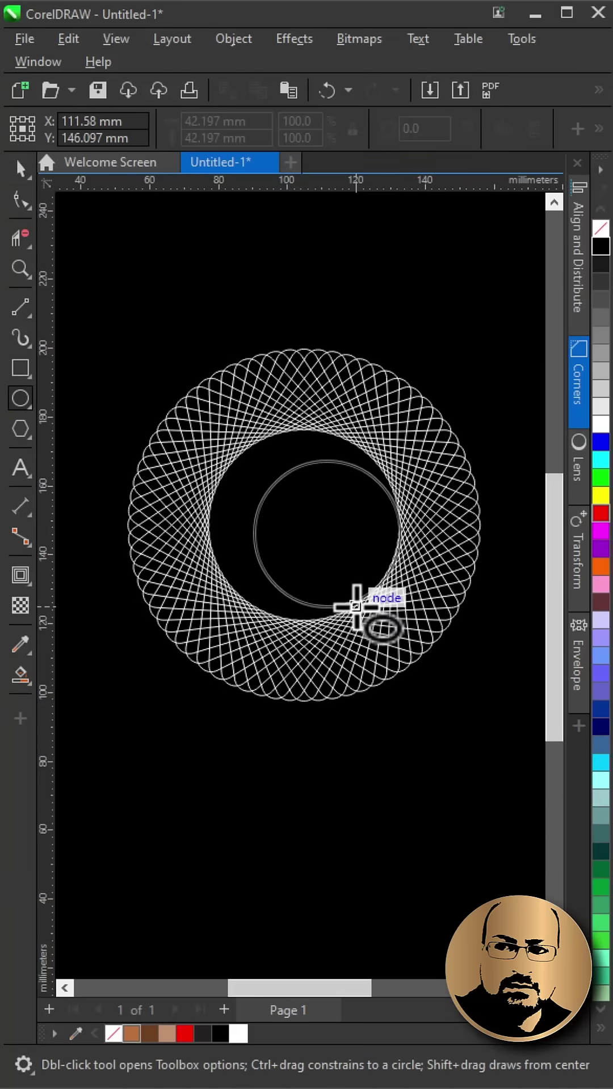
{"action": "left_click", "coordinate": [21, 169]}
{"action": "key", "text": "p"}
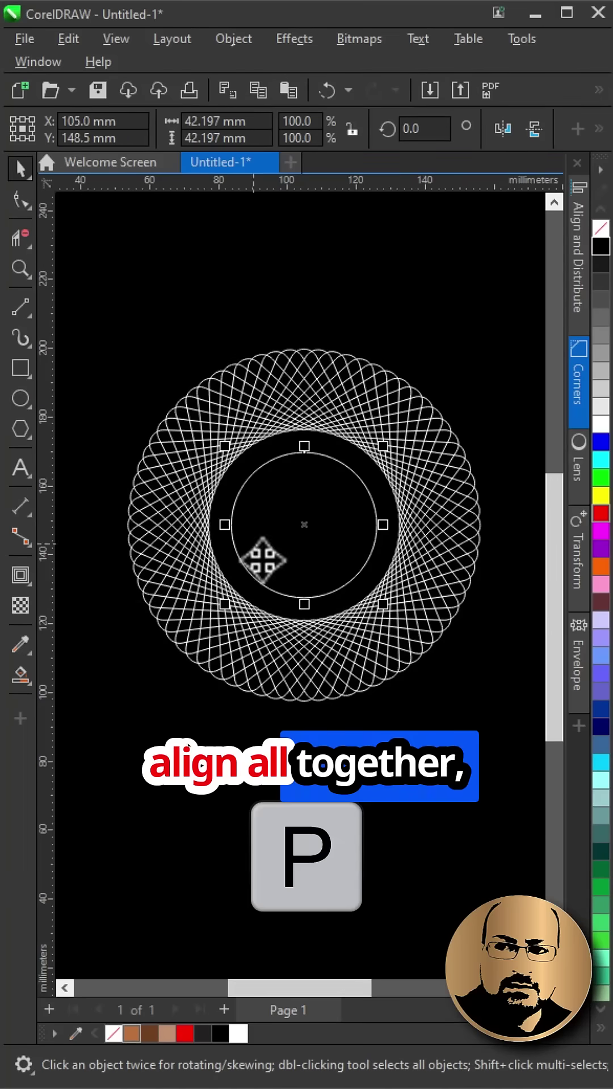
{"action": "left_click_drag", "start_coordinate": [382, 604], "coordinate": [395, 618], "text": "shift"}
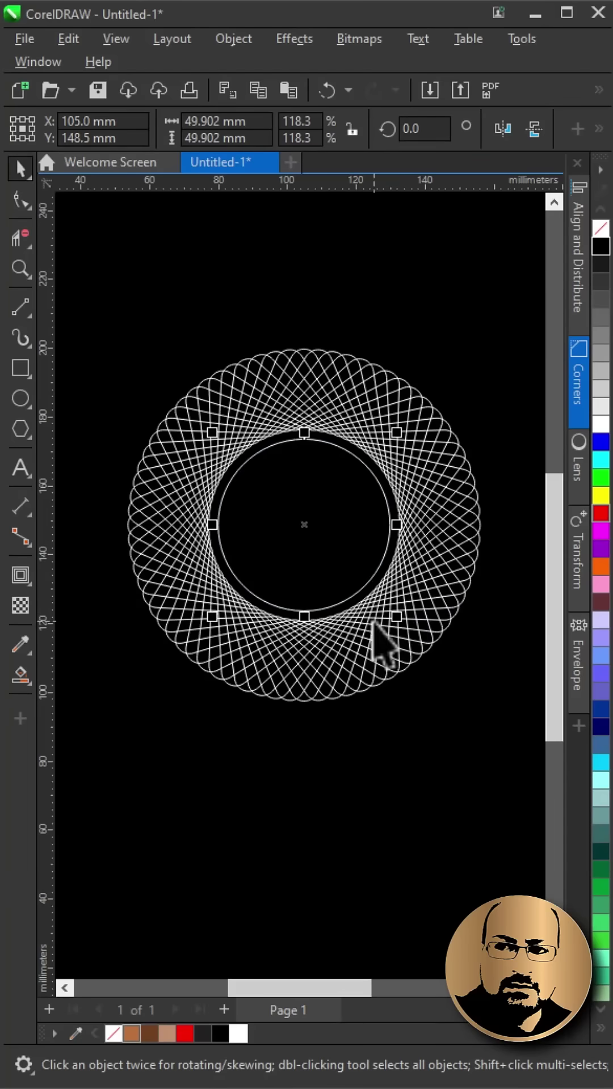
- Give the circle a 1.5 pt outline and scale a larger copy around the pattern
{"action": "left_click", "coordinate": [600, 128]}
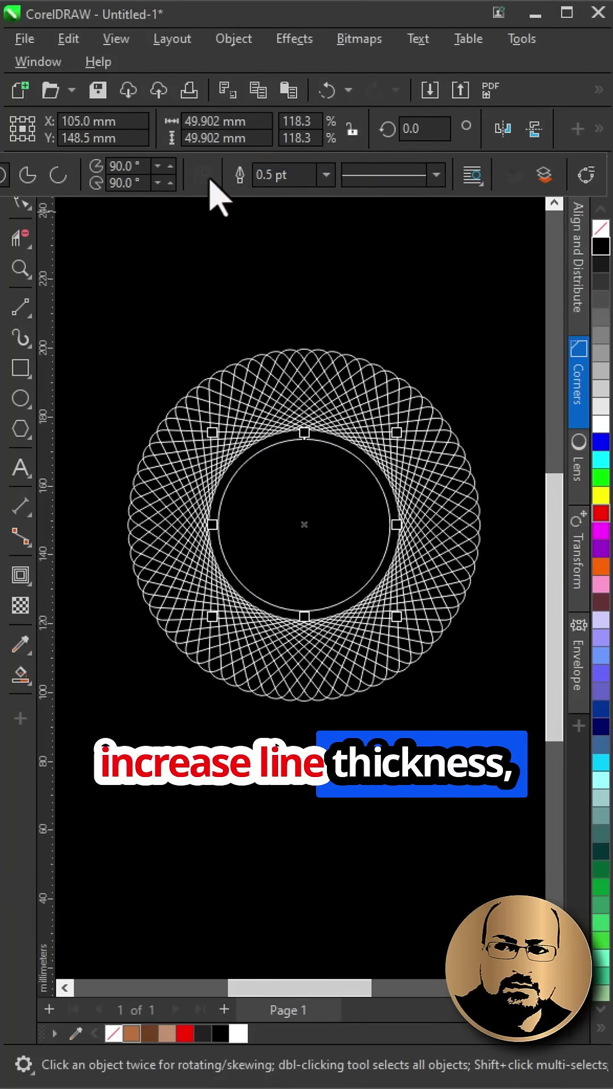
{"action": "left_click", "coordinate": [326, 176]}
{"action": "left_click", "coordinate": [289, 276]}
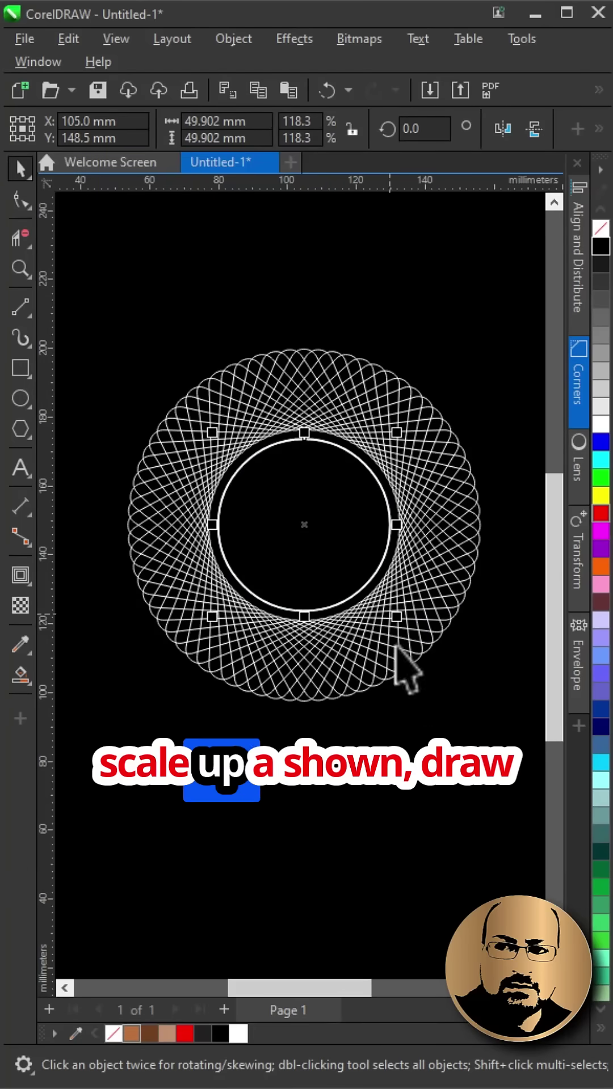
{"action": "left_click_drag", "start_coordinate": [396, 616], "coordinate": [498, 720]}
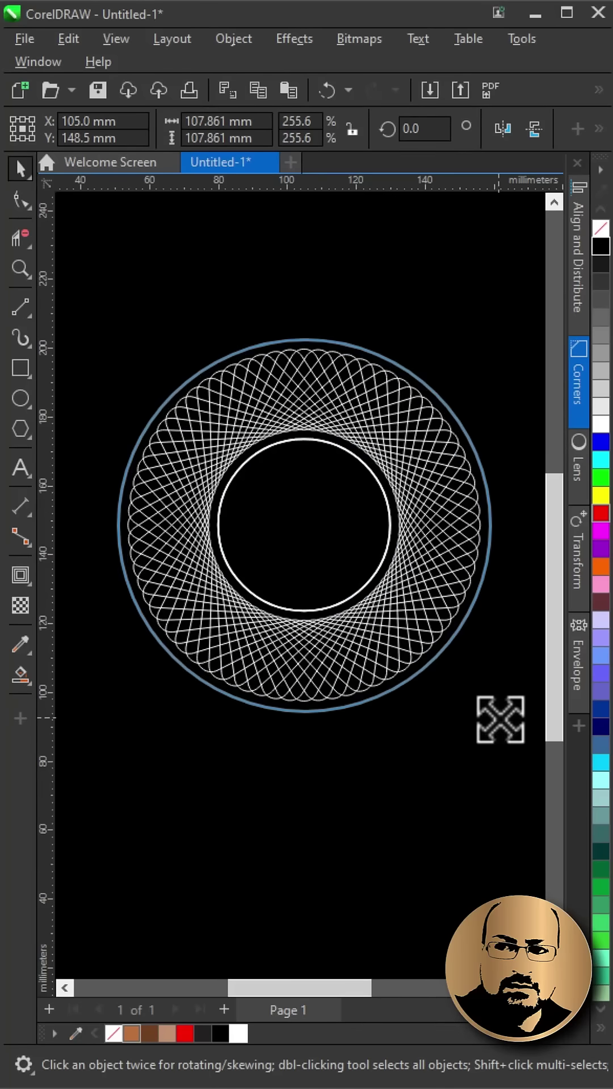
{"action": "left_click", "coordinate": [72, 396]}
{"action": "left_click", "coordinate": [21, 399]}
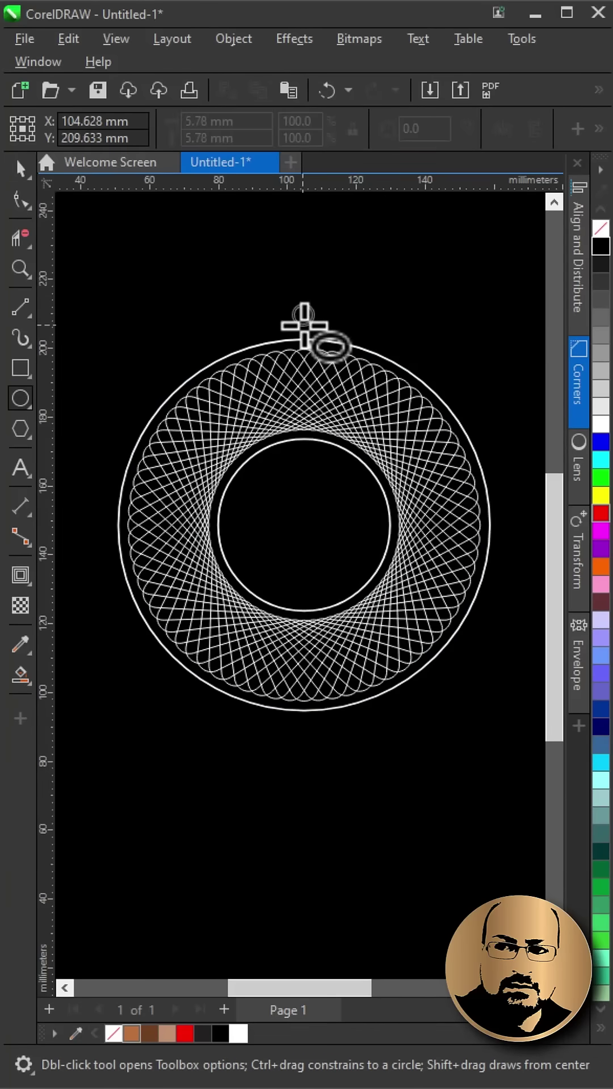
- Draw a small circle, centre it horizontally over the ring and place it on the outer ring
{"action": "left_click_drag", "start_coordinate": [294, 307], "coordinate": [324, 334]}
{"action": "left_click", "coordinate": [21, 169]}
{"action": "left_click", "coordinate": [328, 511]}
{"action": "key", "text": "c"}
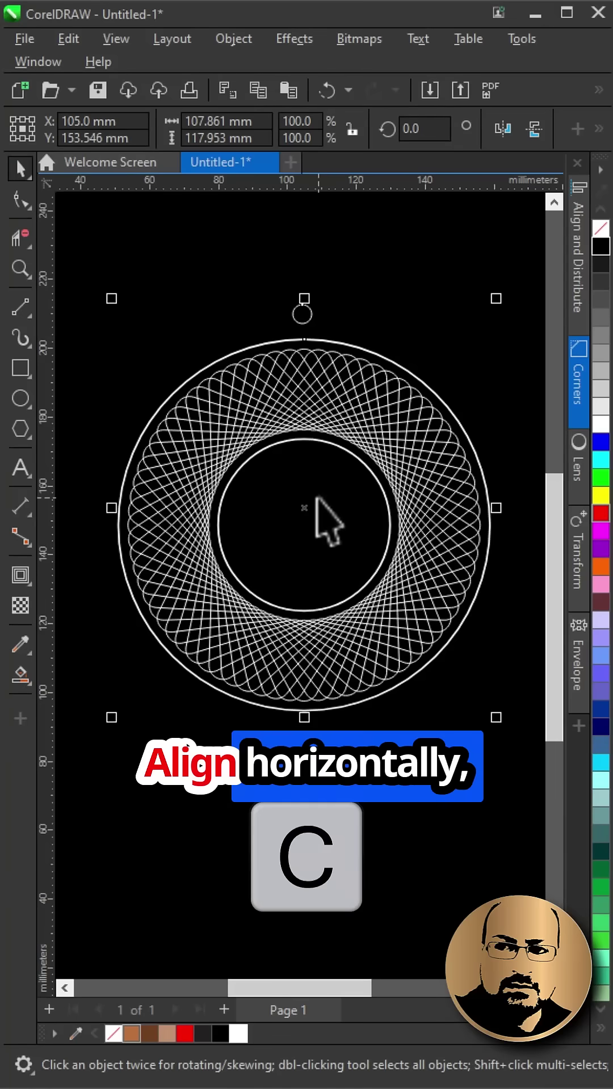
{"action": "left_click", "coordinate": [426, 255]}
{"action": "scroll", "coordinate": [309, 330], "scroll_direction": "up", "scroll_amount": 3}
{"action": "left_click", "coordinate": [293, 306]}
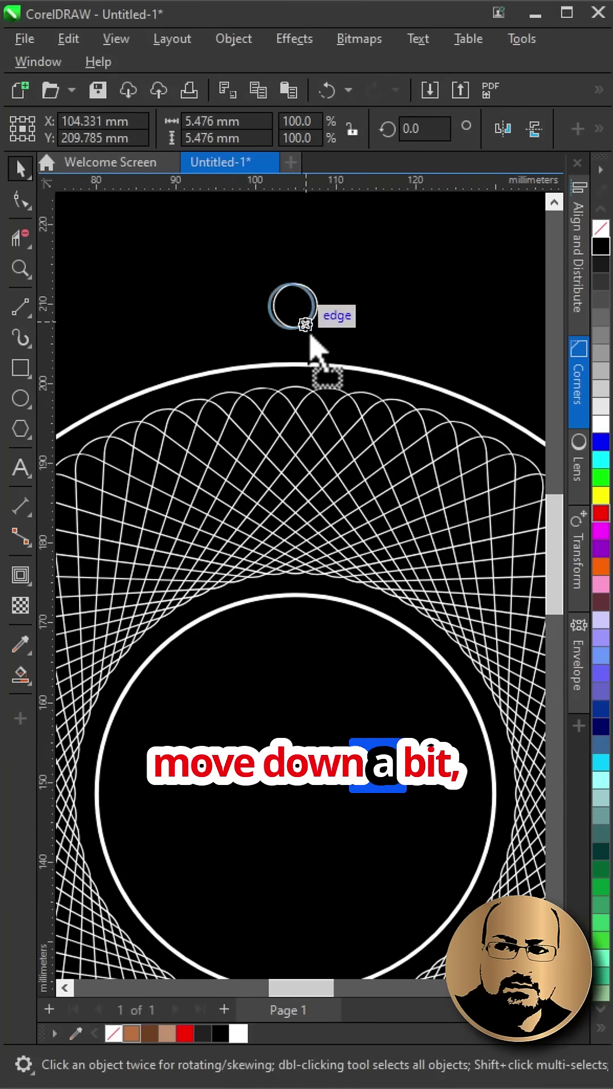
{"action": "left_click", "coordinate": [298, 328]}
{"action": "scroll", "coordinate": [336, 400], "scroll_direction": "down", "scroll_amount": 1}
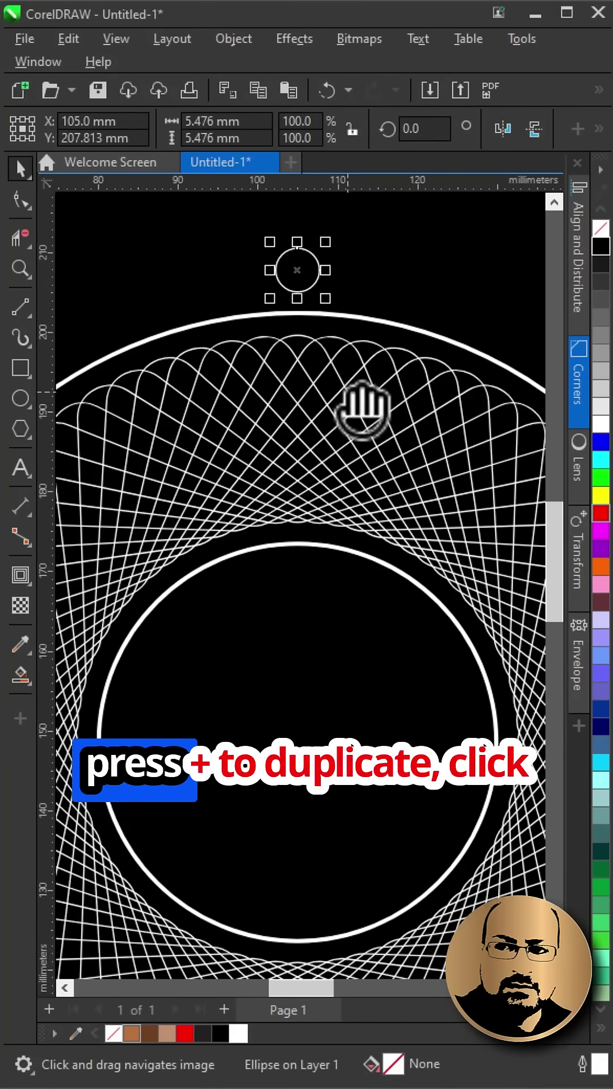
- Repeat 2°-rotated copies of the small circle around the ring's centre
{"action": "key", "text": "plus"}
{"action": "left_click", "coordinate": [311, 270]}
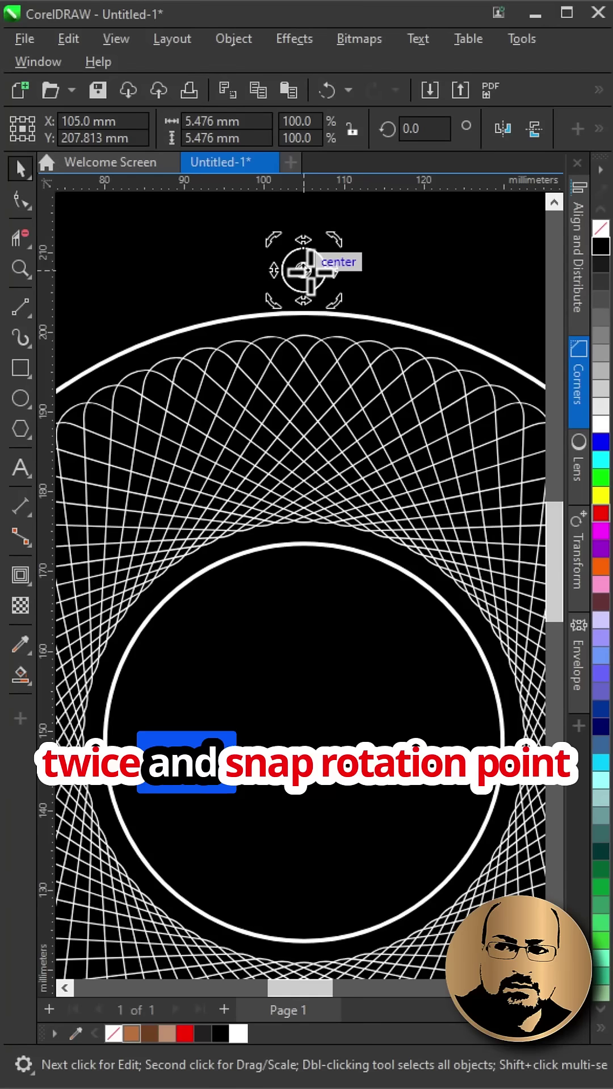
{"action": "left_click_drag", "start_coordinate": [304, 271], "coordinate": [306, 724]}
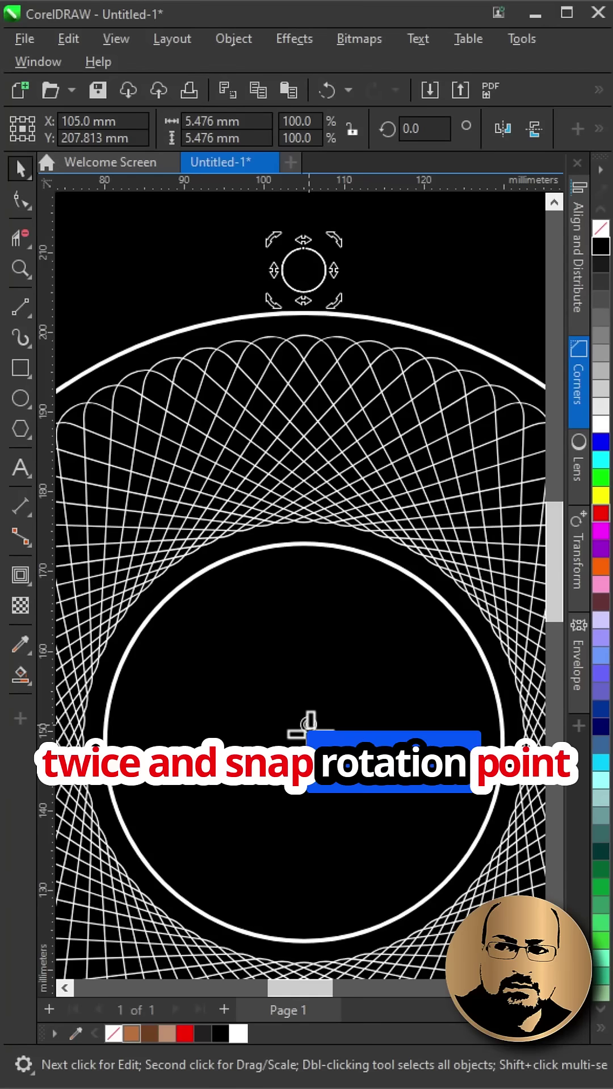
{"action": "left_click", "coordinate": [421, 129]}
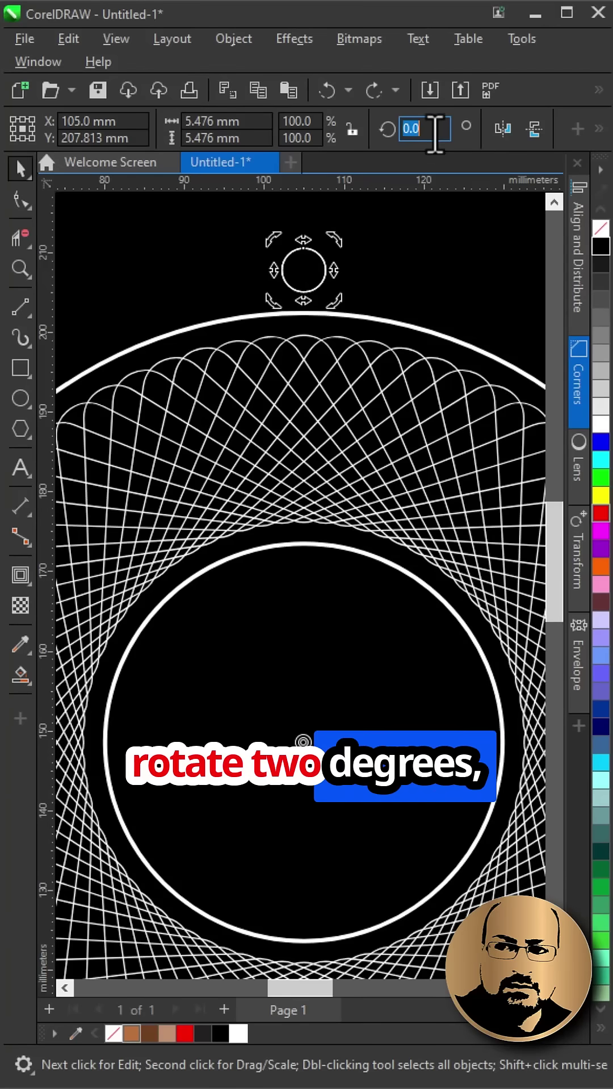
{"action": "type", "text": "2"}
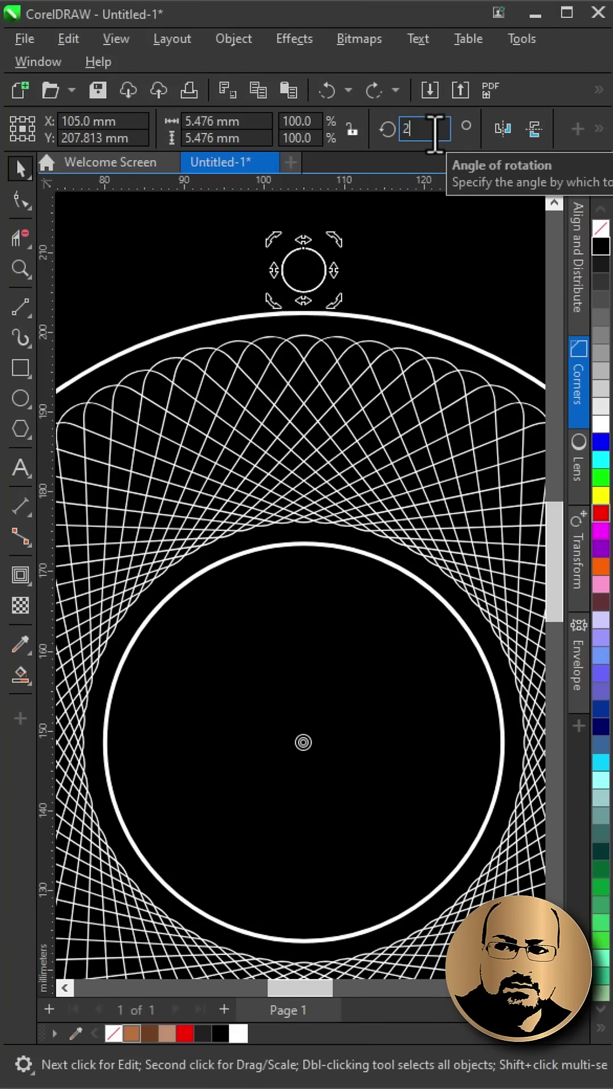
{"action": "key", "text": "Return"}
{"action": "scroll", "coordinate": [375, 306], "scroll_direction": "down", "scroll_amount": 1}
{"action": "scroll", "coordinate": [375, 323], "scroll_direction": "down", "scroll_amount": 2}
{"action": "scroll", "coordinate": [388, 366], "scroll_direction": "down", "scroll_amount": 2}
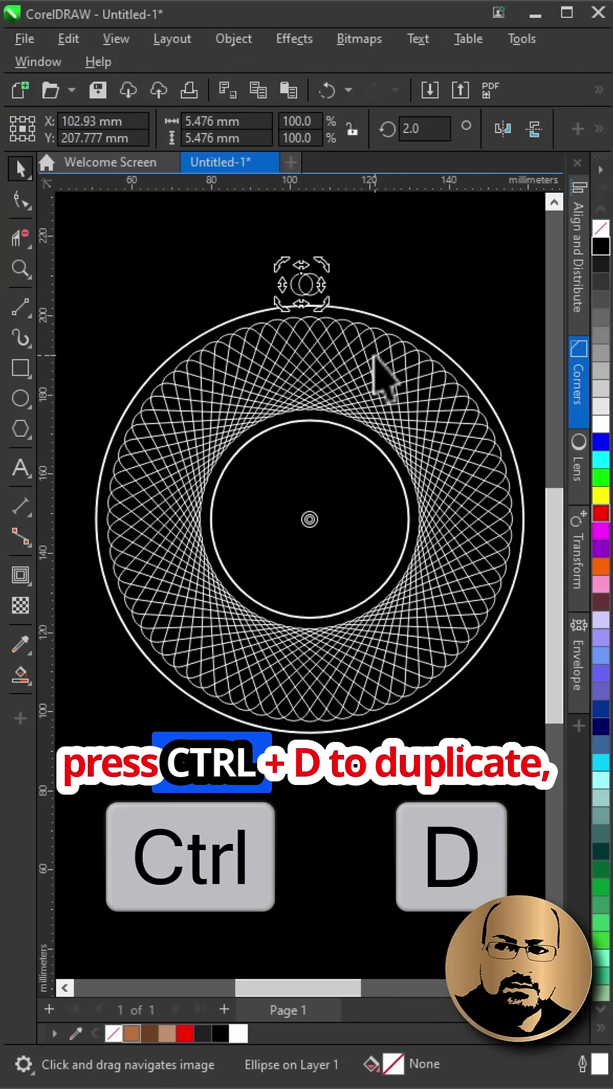
{"action": "key", "text": "ctrl+d"}
{"action": "left_click", "coordinate": [387, 426]}
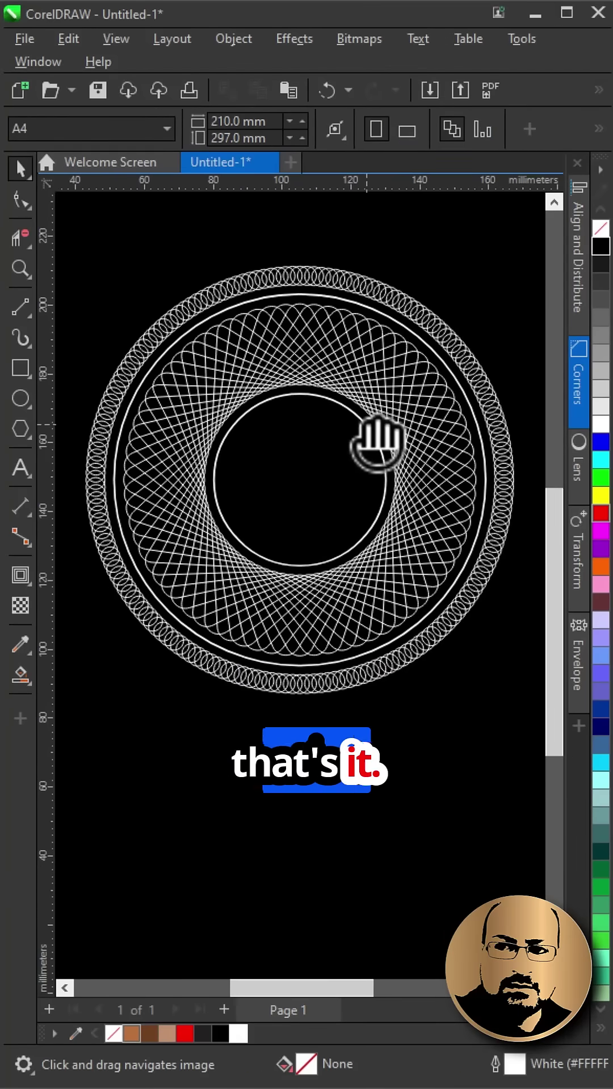